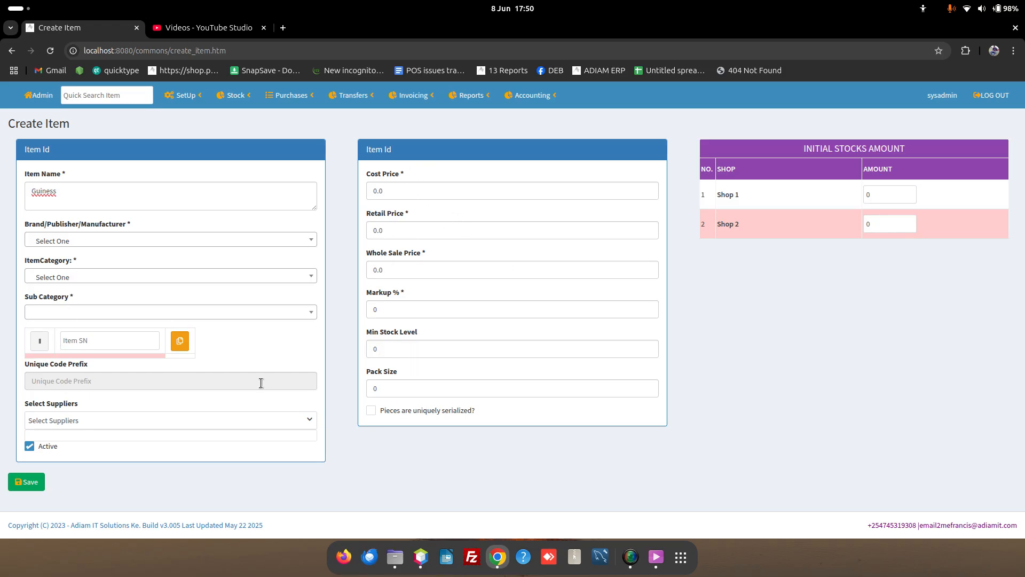
Step: Open the supplier list and close it again without choosing a supplier
{"action": "left_click", "coordinate": [65, 420]}
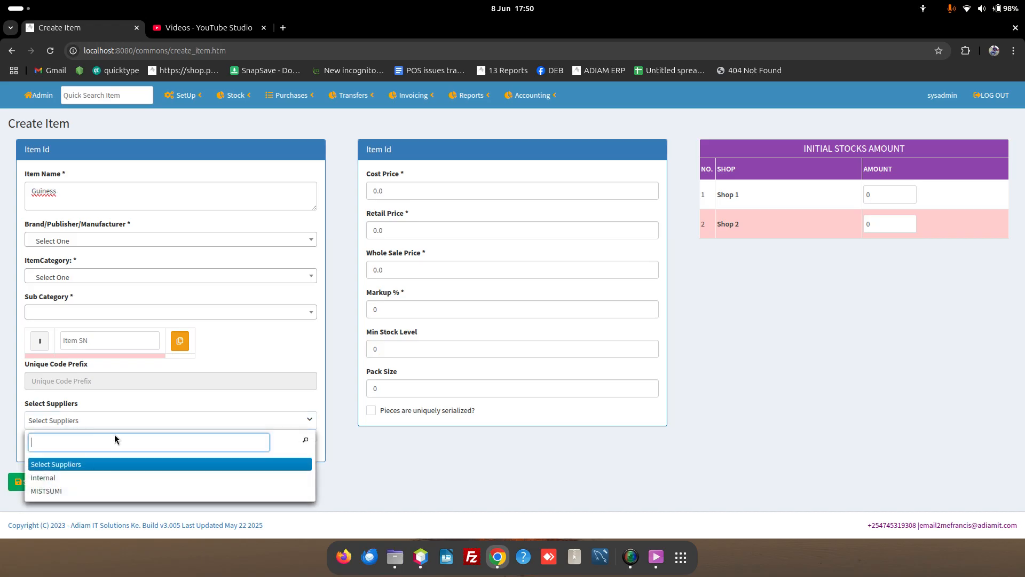
{"action": "left_click_drag", "start_coordinate": [85, 404], "coordinate": [32, 404]}
{"action": "left_click", "coordinate": [97, 398]}
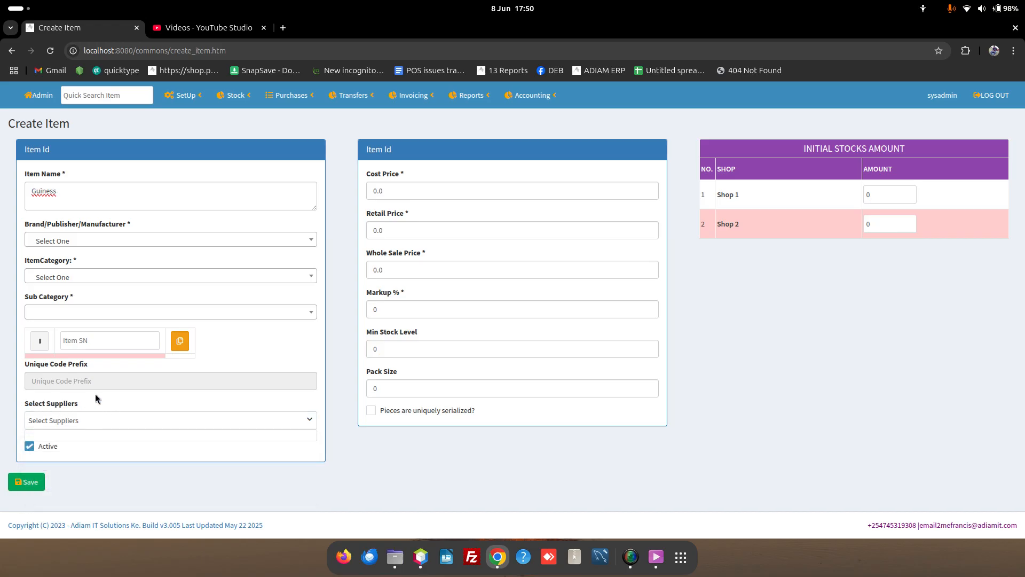
Step: Replace the item name 'Guiness' with 'viceroy 350ml'
{"action": "double_click", "coordinate": [98, 197]}
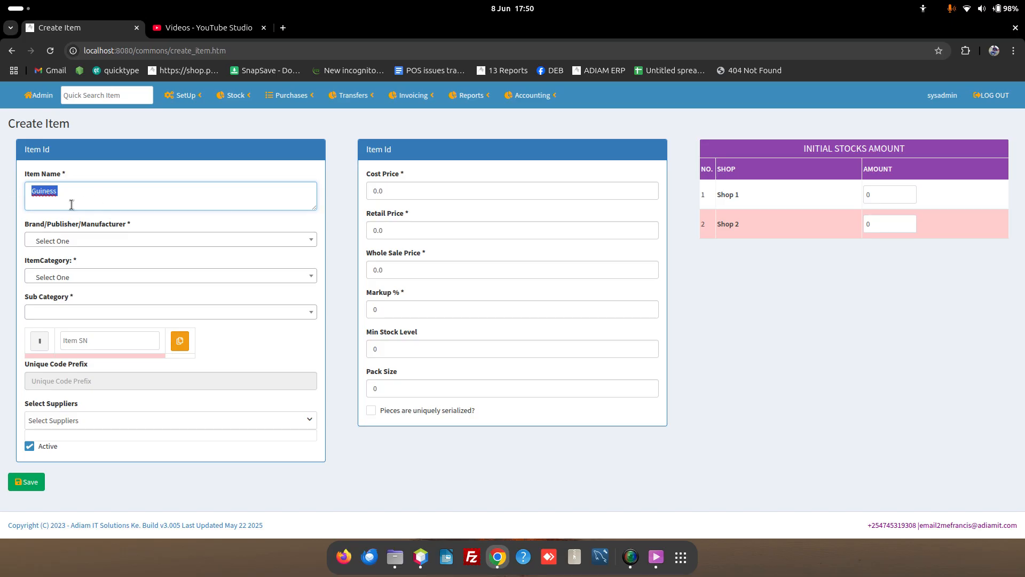
{"action": "key", "text": "BackSpace"}
{"action": "type", "text": "viceo"}
{"action": "key", "text": "BackSpace"}
{"action": "type", "text": "e"}
{"action": "key", "text": "BackSpace"}
{"action": "type", "text": "roy"}
{"action": "type", "text": "350ml"}
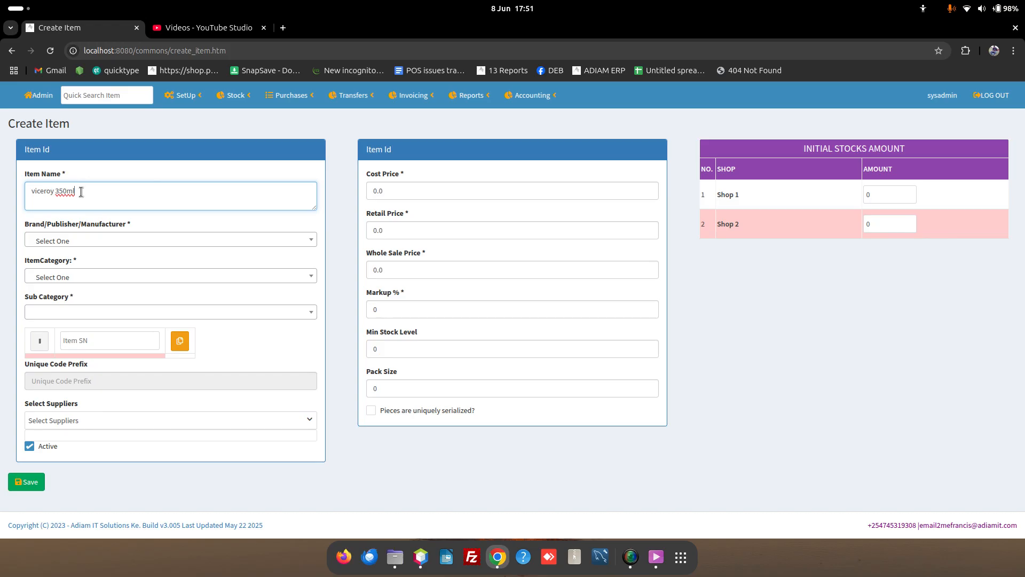
{"action": "left_click_drag", "start_coordinate": [79, 190], "coordinate": [1, 193]}
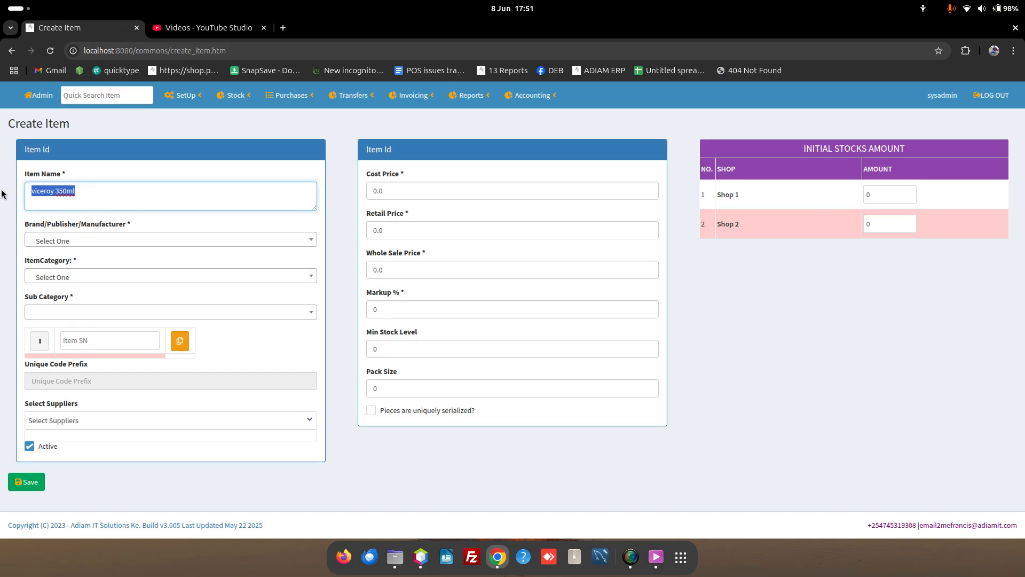
Step: Enter the draft item name 'tecno camon 40 bg65 512+5464'
{"action": "type", "text": "camon 40"}
{"action": "key", "text": "Home"}
{"action": "type", "text": "tecno camon"}
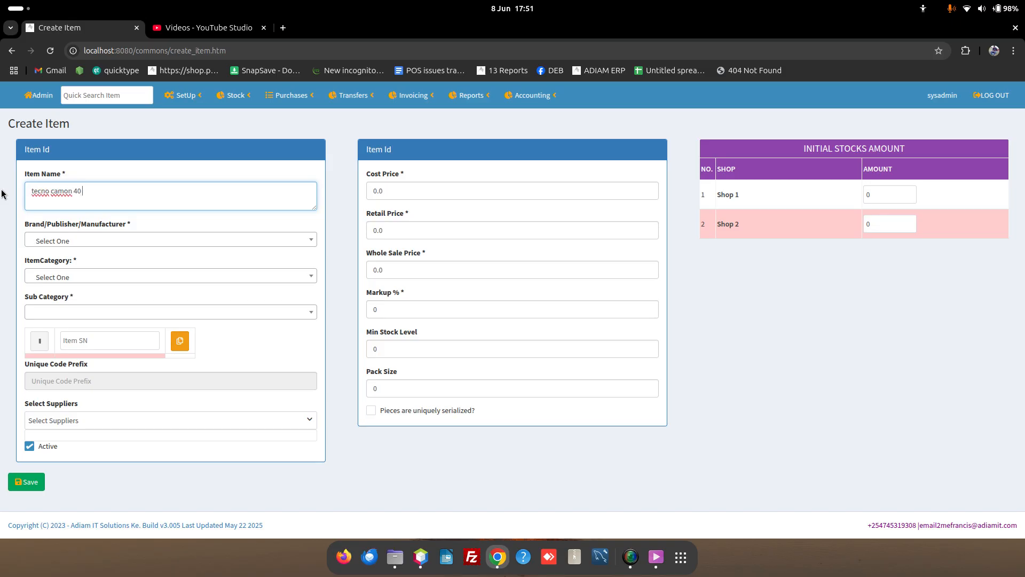
{"action": "type", "text": " 40 pro"}
{"action": "key", "text": "BackSpace"}
{"action": "key", "text": "BackSpace"}
{"action": "key", "text": "BackSpace"}
{"action": "key", "text": "BackSpace"}
{"action": "type", "text": "bg"}
{"action": "type", "text": "65"}
{"action": "type", "text": " 512"}
{"action": "type", "text": "+54"}
{"action": "type", "text": "64"}
Step: Correct the storage figures so the name ends with 'bg65 256+12.'
{"action": "left_click_drag", "start_coordinate": [141, 192], "coordinate": [39, 193]}
{"action": "left_click", "coordinate": [71, 198]}
{"action": "left_click", "coordinate": [81, 193]}
{"action": "double_click", "coordinate": [101, 191]}
{"action": "type", "text": "256"}
{"action": "double_click", "coordinate": [119, 193]}
{"action": "type", "text": "12"}
{"action": "left_click_drag", "start_coordinate": [99, 191], "coordinate": [132, 188]}
{"action": "left_click", "coordinate": [130, 191]}
{"action": "key", "text": "shift+Left"}
{"action": "left_click", "coordinate": [196, 201]}
{"action": "left_click_drag", "start_coordinate": [165, 198], "coordinate": [47, 175]}
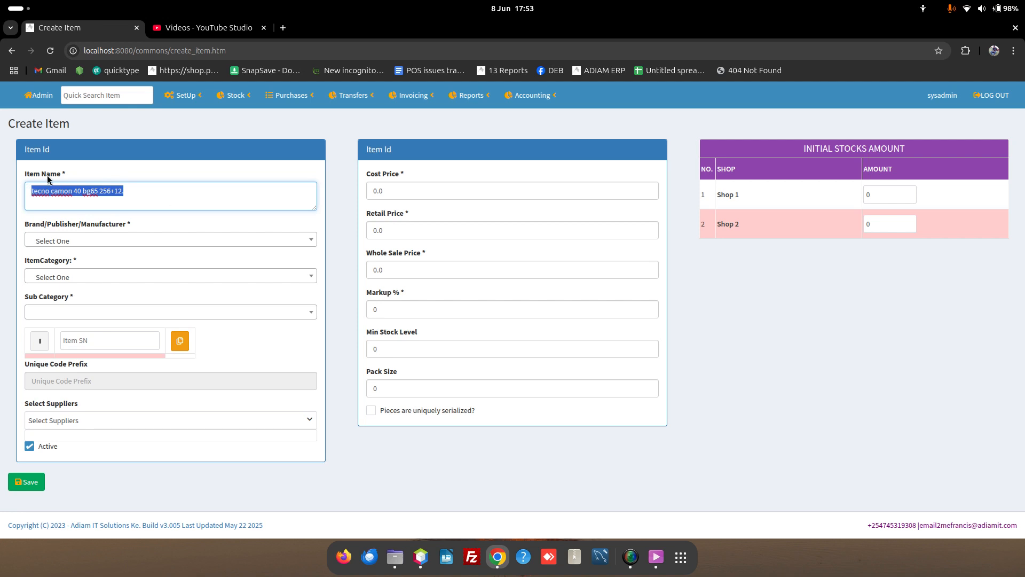
Step: Type 'tusker can', then replace it with the item name 'Casabuena Wine 750ml'
{"action": "type", "text": "tusker can"}
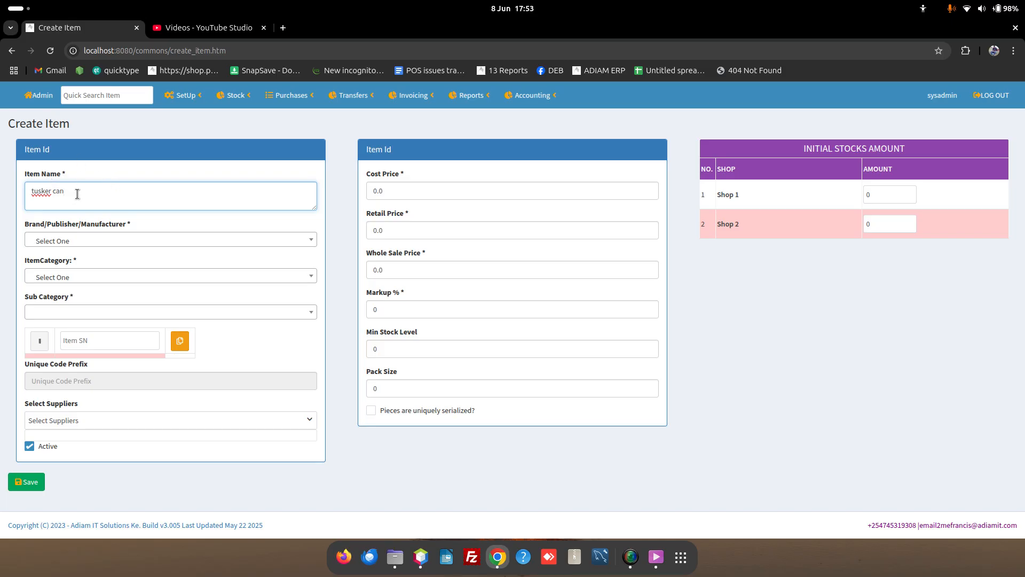
{"action": "left_click_drag", "start_coordinate": [67, 191], "coordinate": [29, 191]}
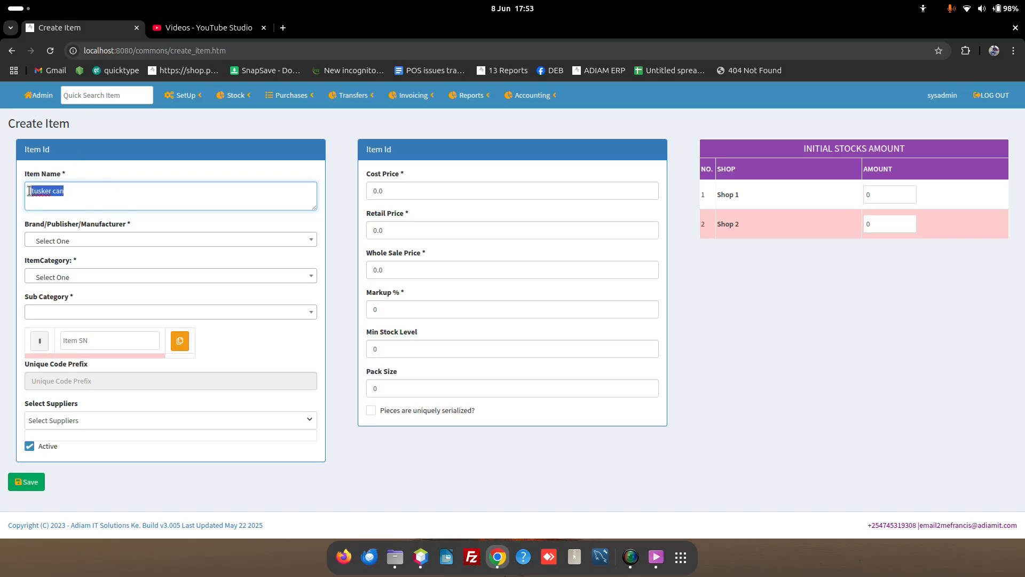
{"action": "left_click", "coordinate": [98, 194]}
{"action": "left_click_drag", "start_coordinate": [60, 196], "coordinate": [24, 193]}
{"action": "type", "text": "Casabuena Wine 750ml"}
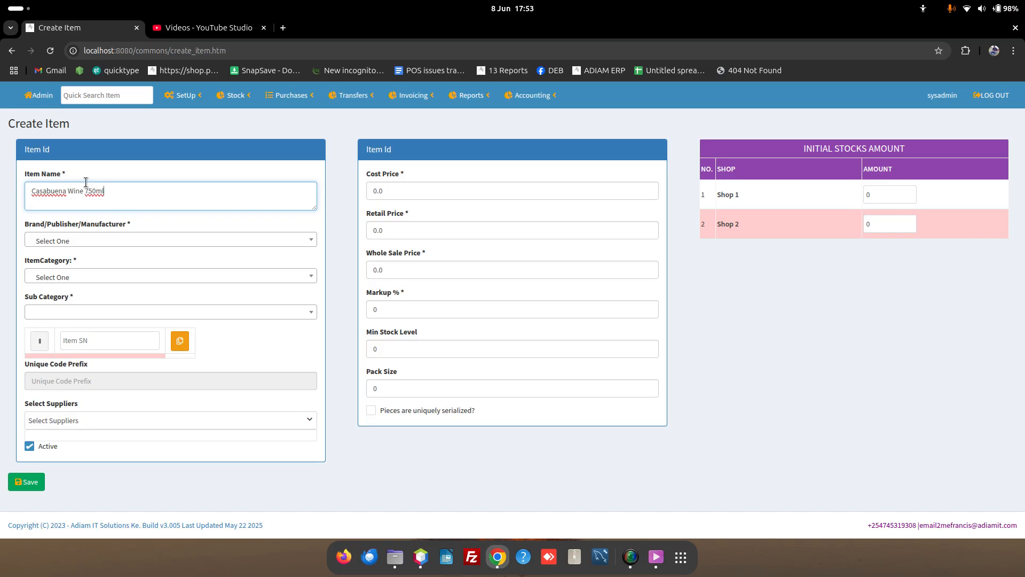
Step: Search the brand list for 'tec' and set TECNO as the item's brand
{"action": "left_click", "coordinate": [96, 191]}
{"action": "left_click", "coordinate": [187, 239]}
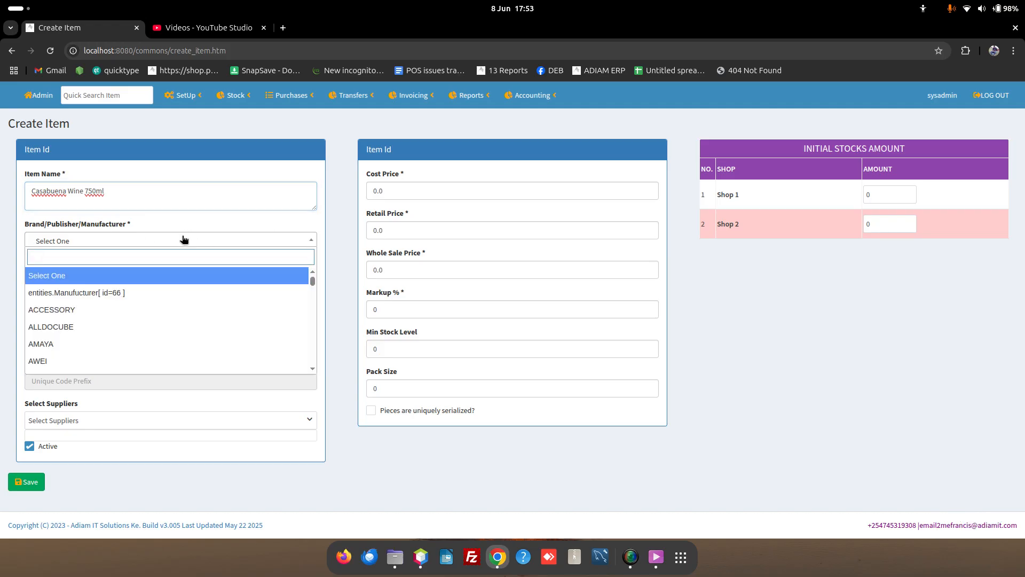
{"action": "left_click", "coordinate": [60, 223]}
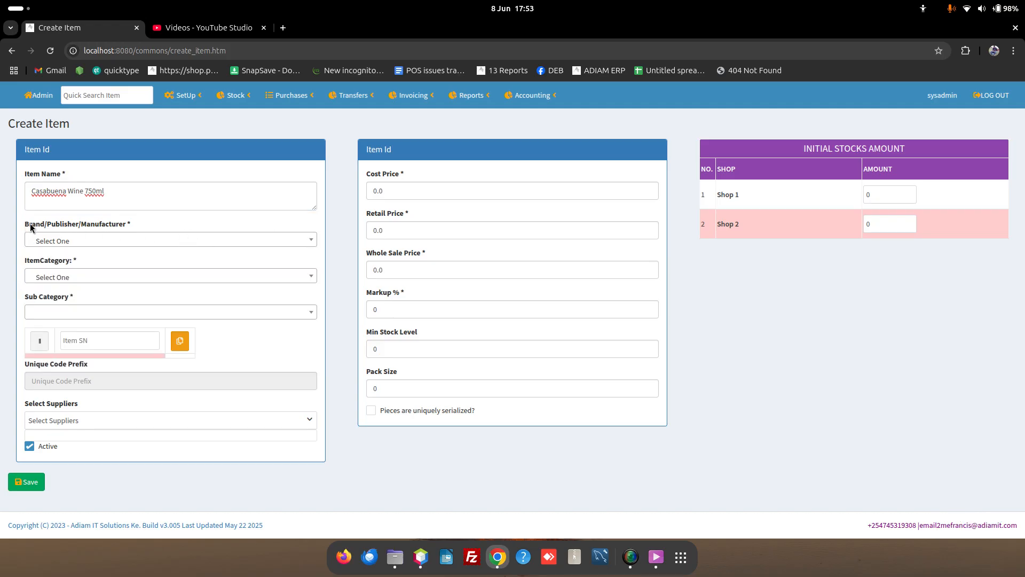
{"action": "left_click_drag", "start_coordinate": [25, 224], "coordinate": [89, 231]}
{"action": "double_click", "coordinate": [92, 225]}
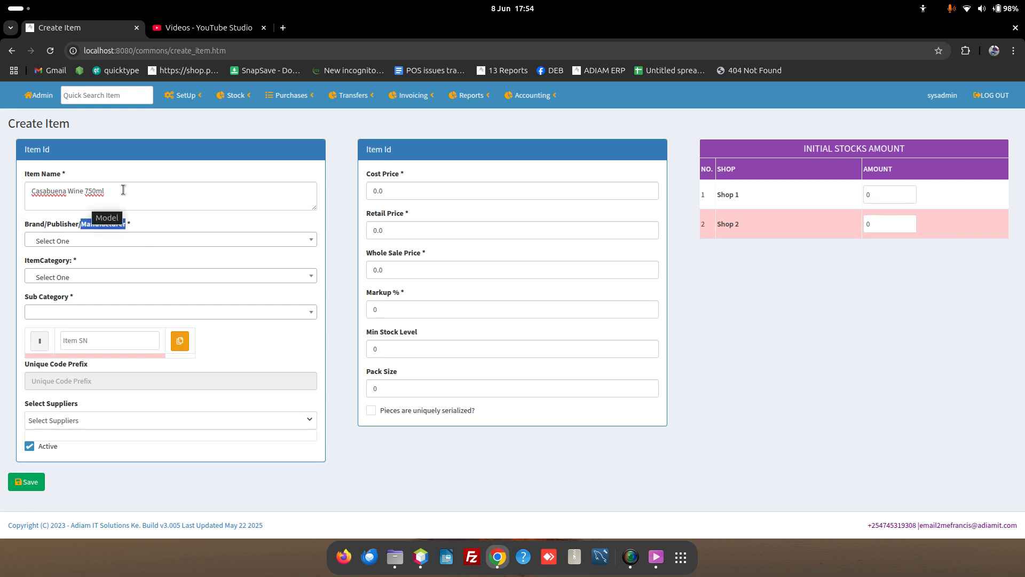
{"action": "left_click", "coordinate": [117, 241]}
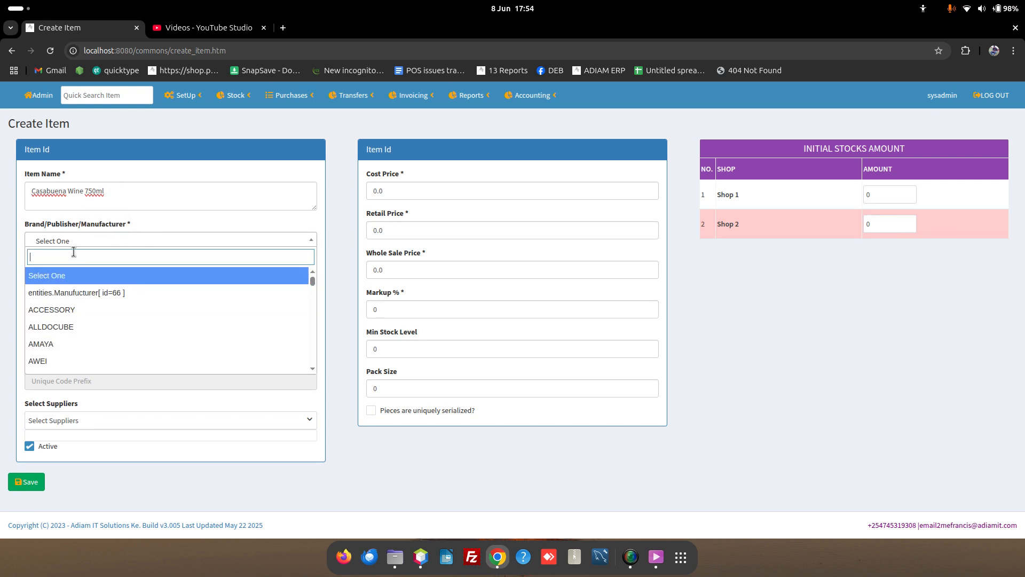
{"action": "type", "text": "tec"}
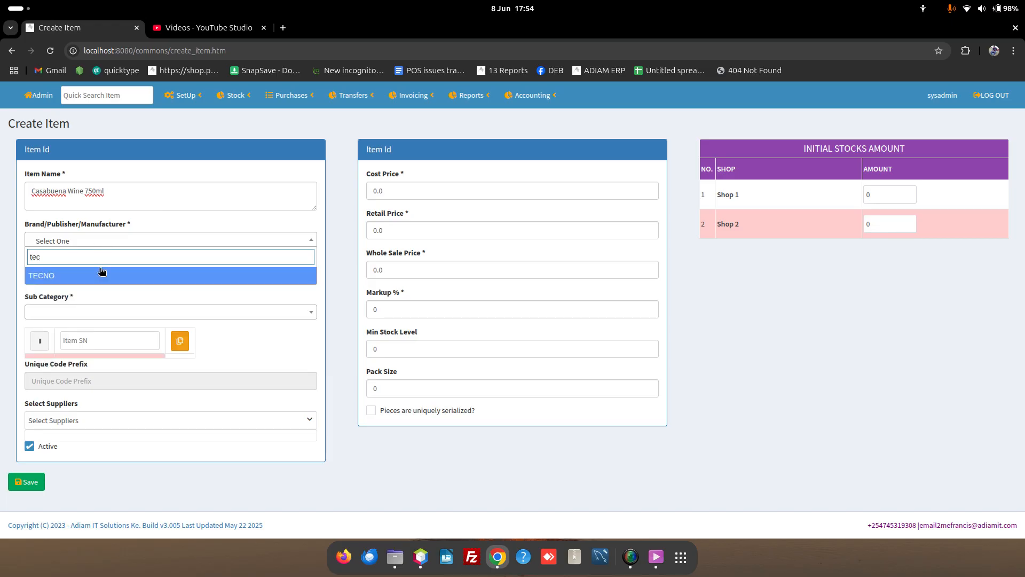
{"action": "left_click", "coordinate": [94, 281]}
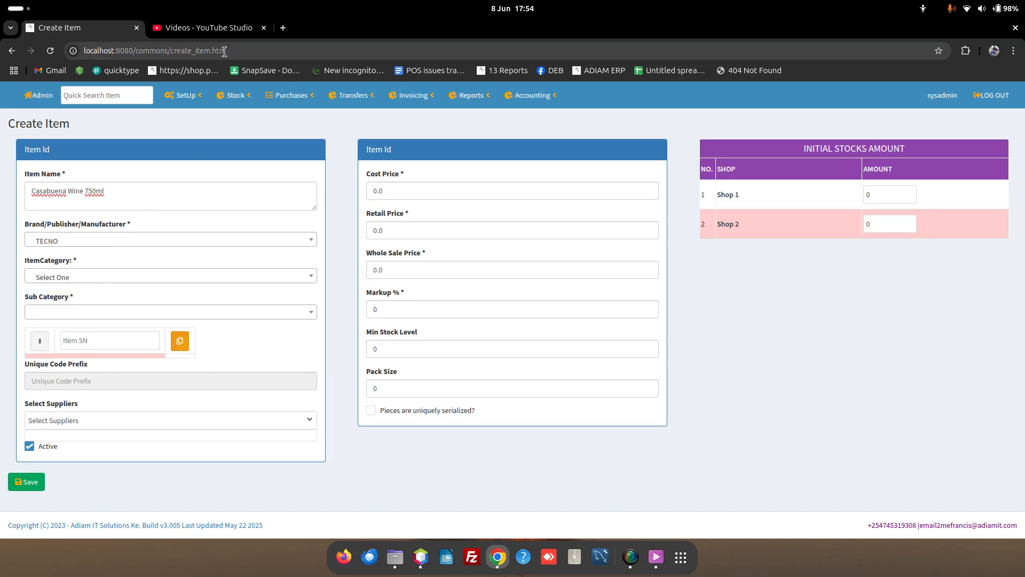
{"action": "left_click", "coordinate": [111, 245]}
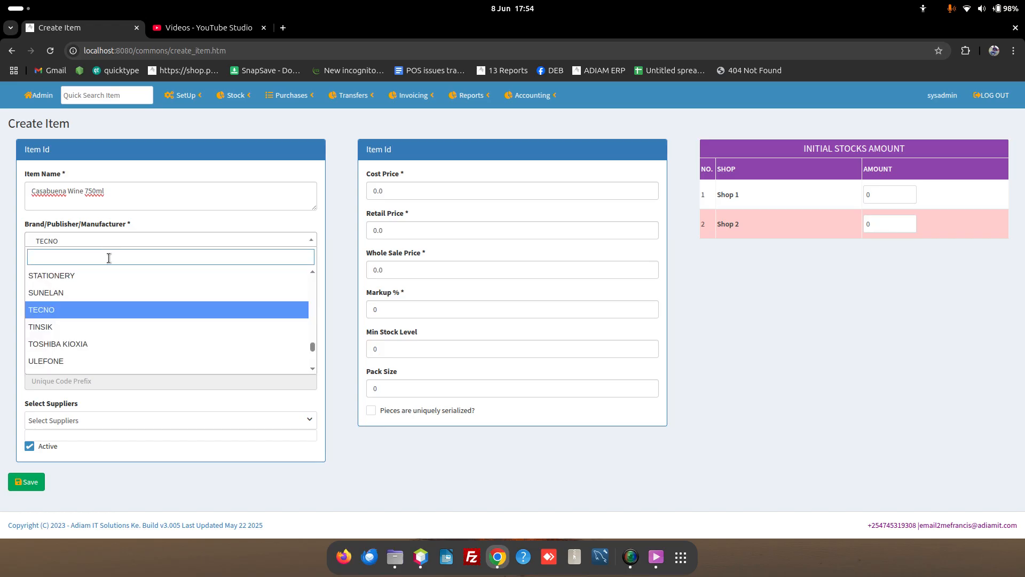
Step: Add and save a brand under Brands/Manufacturers with name FGM and code FGM
{"action": "left_click", "coordinate": [185, 97]}
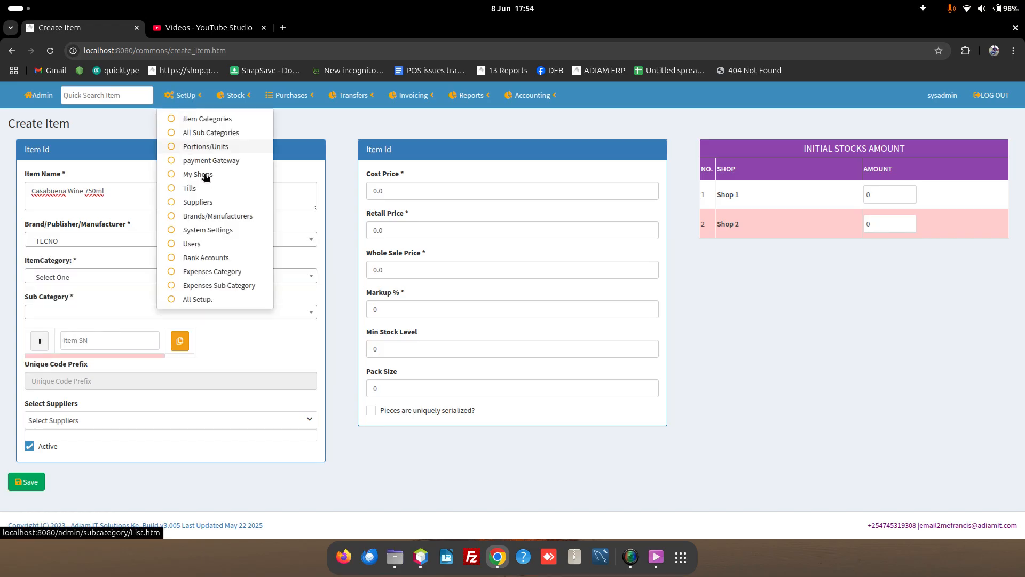
{"action": "left_click", "coordinate": [223, 217]}
{"action": "scroll", "coordinate": [428, 316], "scroll_direction": "down", "scroll_amount": 7}
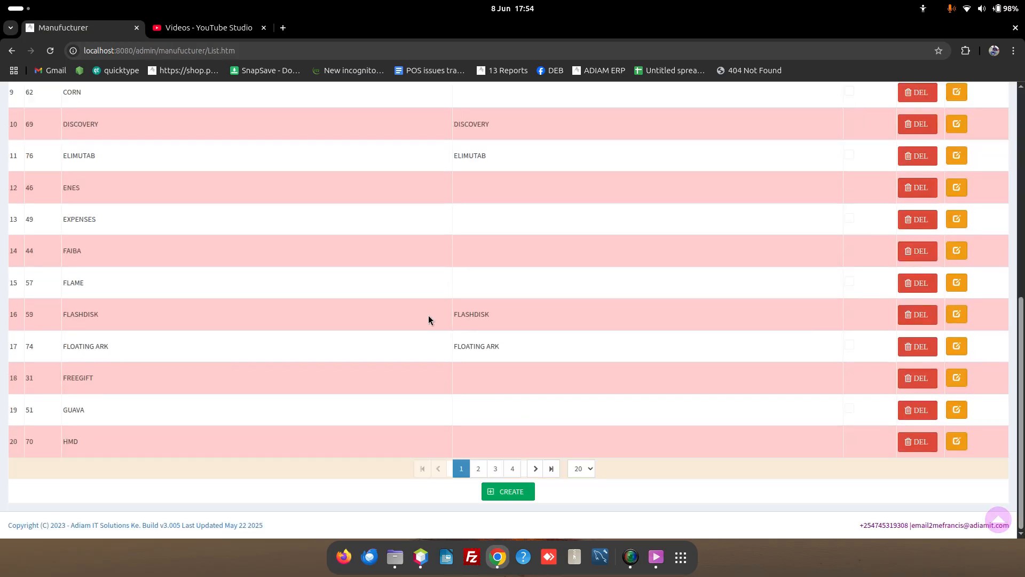
{"action": "left_click", "coordinate": [506, 492]}
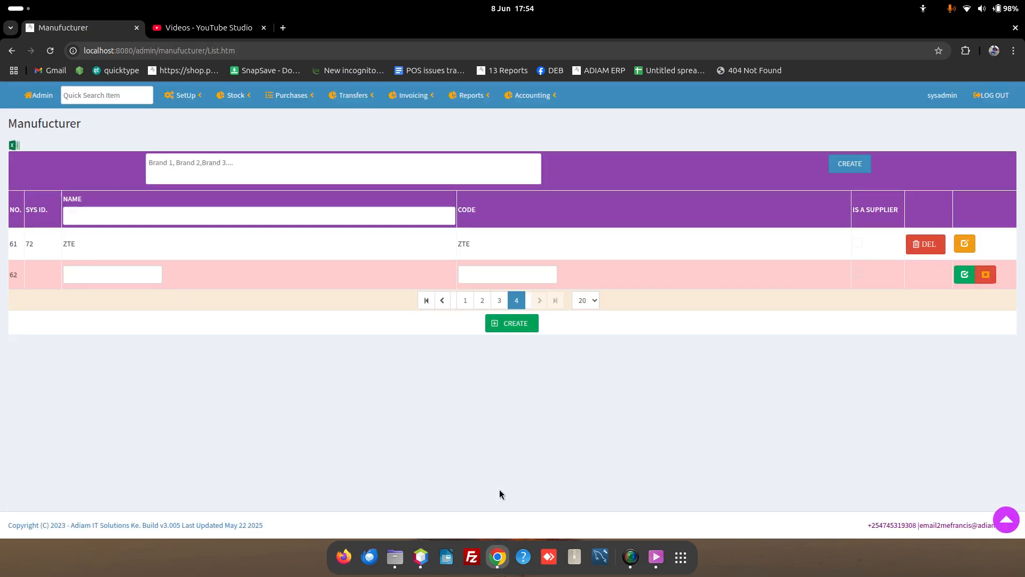
{"action": "left_click", "coordinate": [99, 278]}
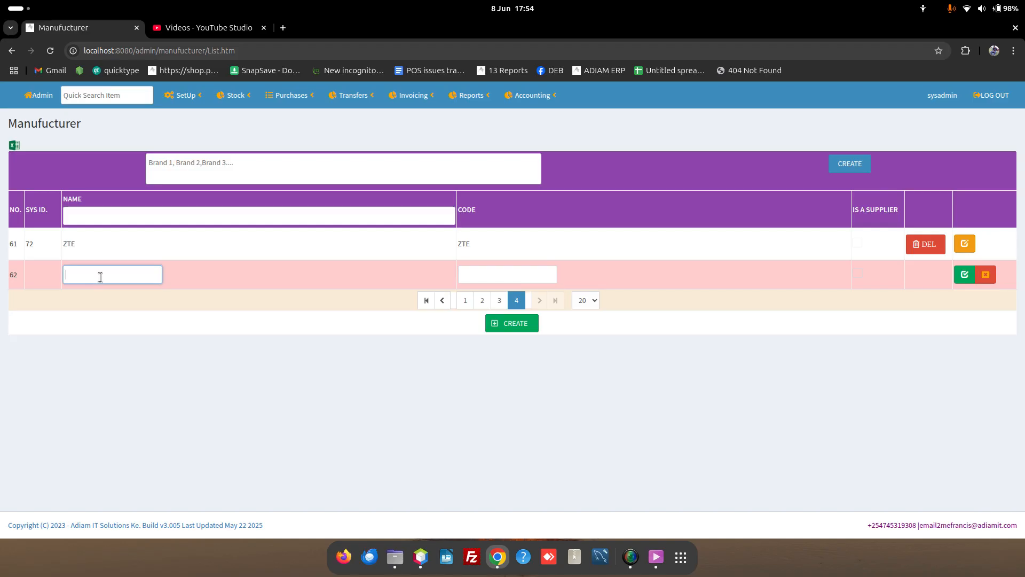
{"action": "type", "text": "FGM"}
{"action": "left_click", "coordinate": [521, 271]}
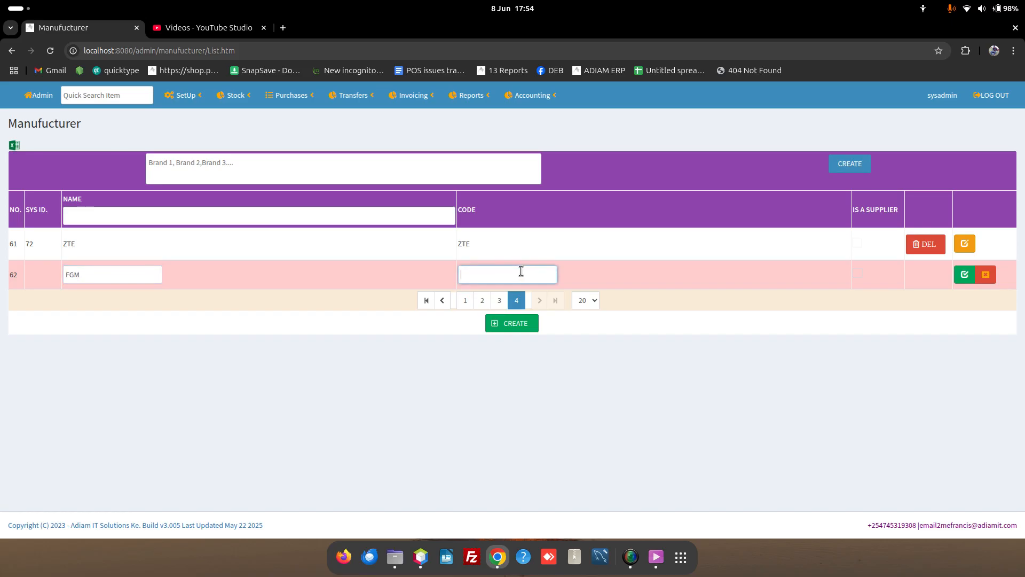
{"action": "type", "text": "FGM"}
{"action": "left_click", "coordinate": [967, 275]}
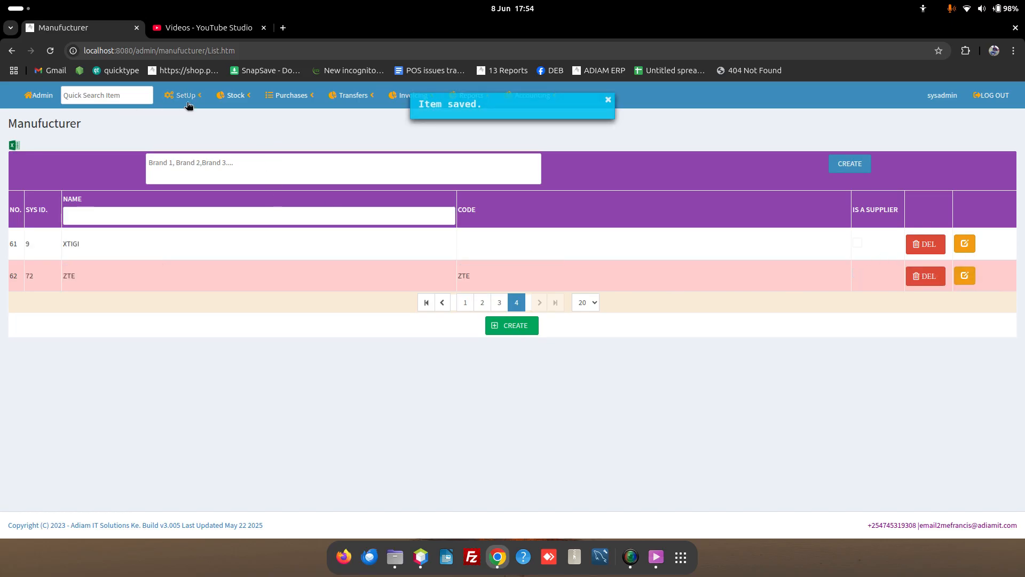
{"action": "left_click", "coordinate": [237, 102]}
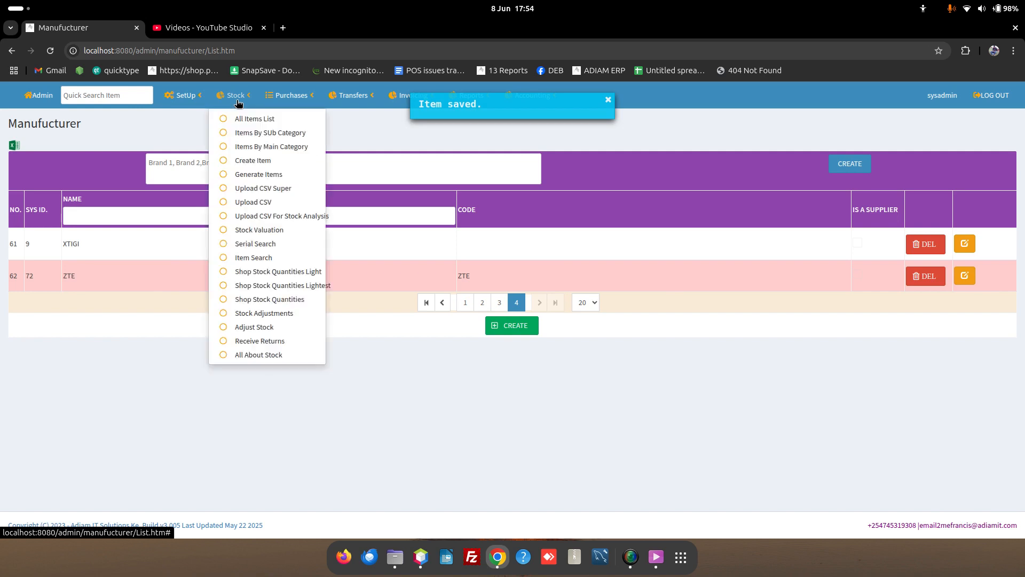
Step: On the Create Item form, search 'fg' and set FGM as the brand
{"action": "left_click", "coordinate": [264, 159]}
{"action": "left_click", "coordinate": [130, 239]}
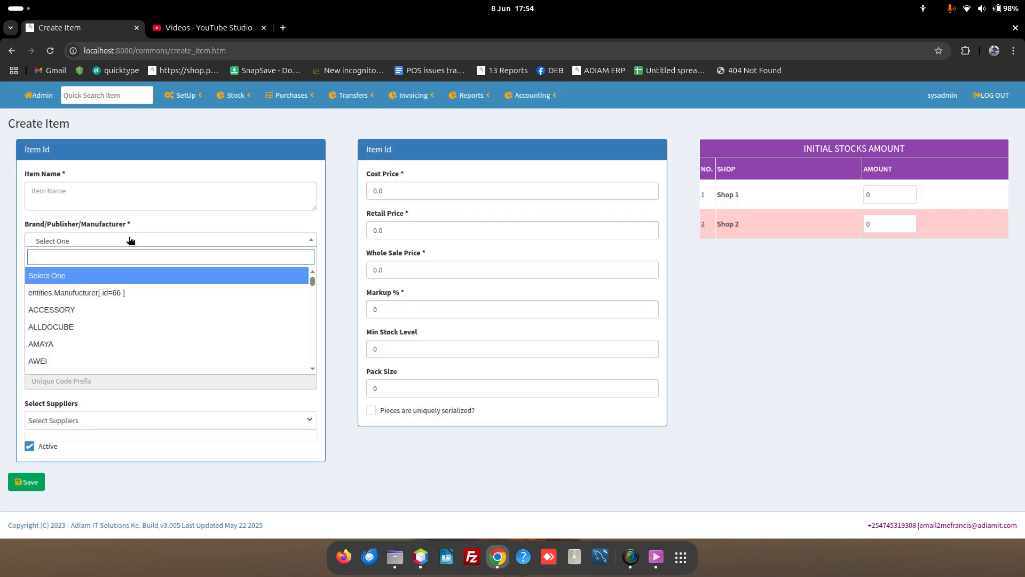
{"action": "scroll", "coordinate": [129, 305], "scroll_direction": "down", "scroll_amount": 6}
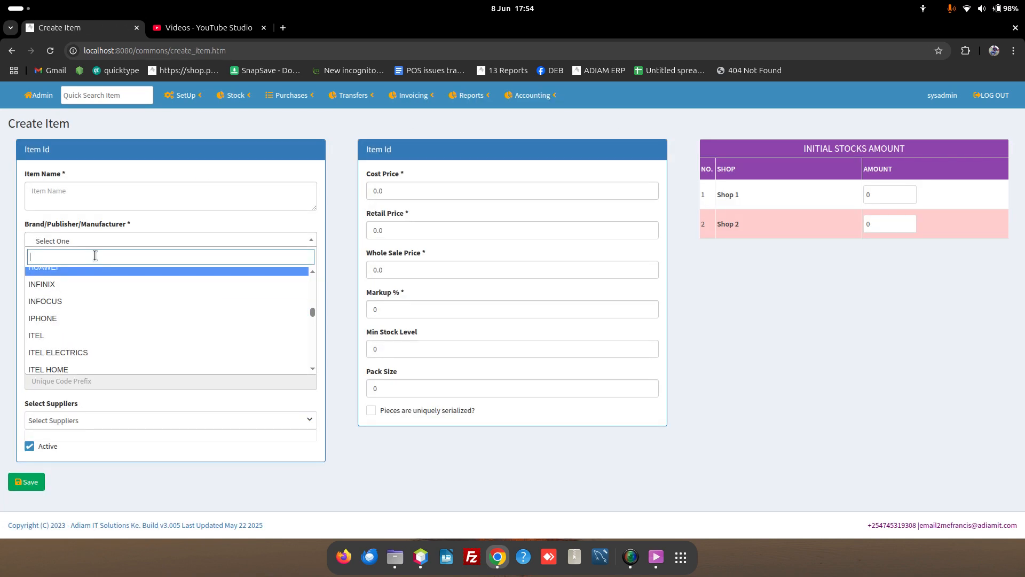
{"action": "type", "text": "fg"}
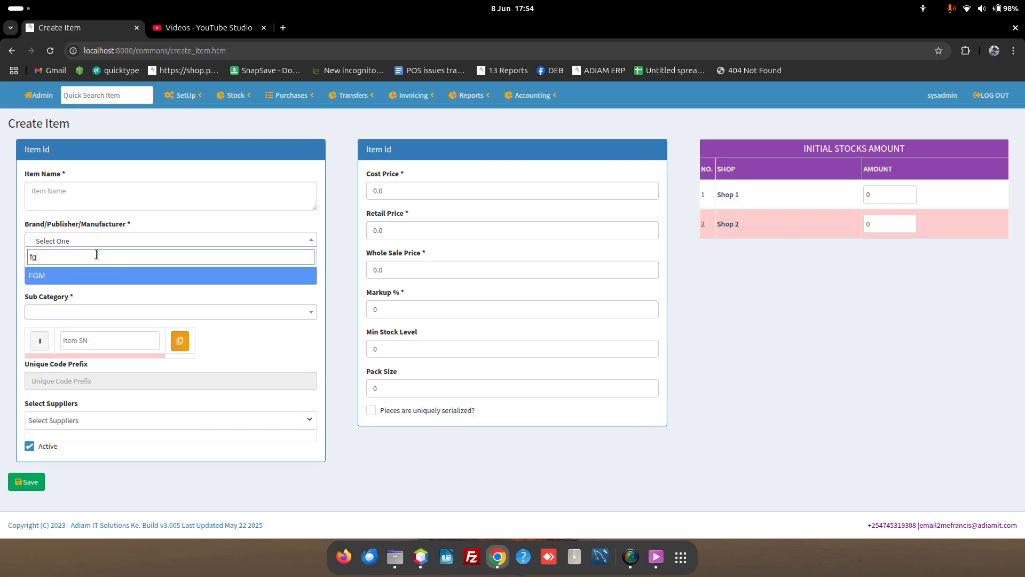
{"action": "left_click", "coordinate": [105, 280]}
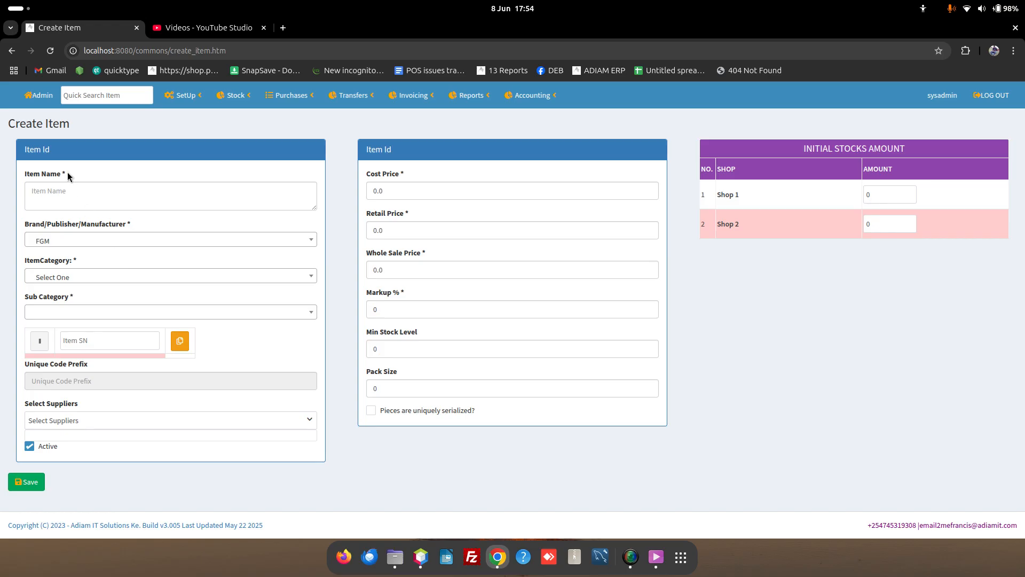
Step: Enter 'FGM earphone m45g' as the item name
{"action": "left_click", "coordinate": [56, 195]}
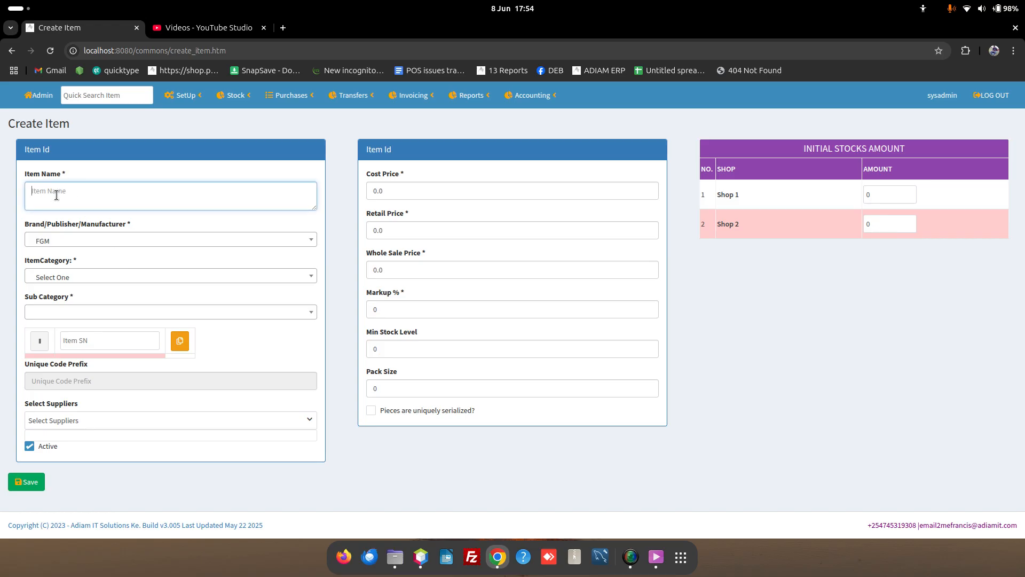
{"action": "type", "text": "G"}
{"action": "key", "text": "BackSpace"}
{"action": "type", "text": "FGM earphone m45g"}
Step: Set the item category to Accessories and the sub category to Earphones
{"action": "left_click", "coordinate": [78, 276]}
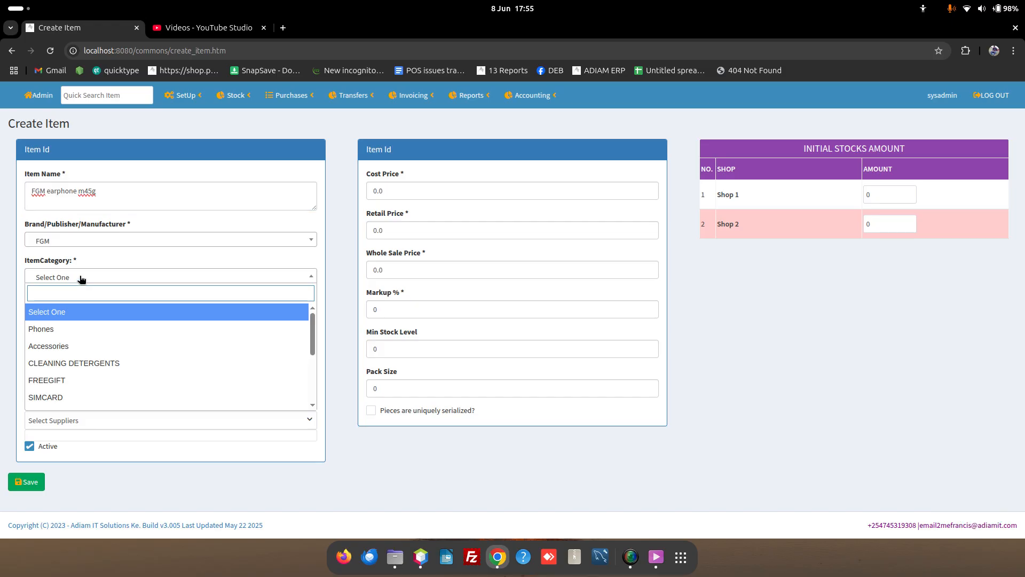
{"action": "left_click", "coordinate": [75, 351]}
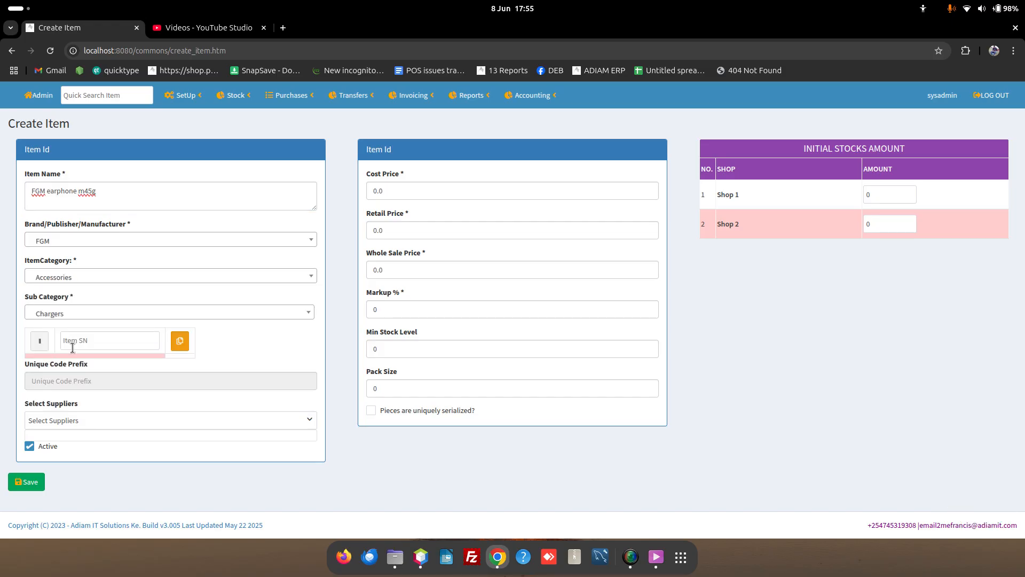
{"action": "left_click", "coordinate": [95, 313]}
{"action": "scroll", "coordinate": [69, 387], "scroll_direction": "down", "scroll_amount": 2}
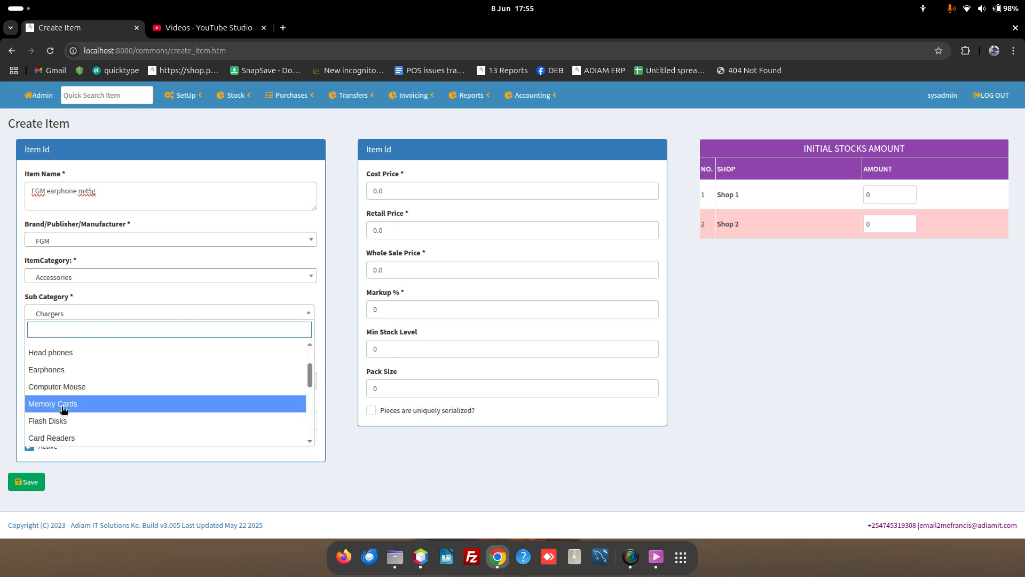
{"action": "left_click", "coordinate": [70, 370]}
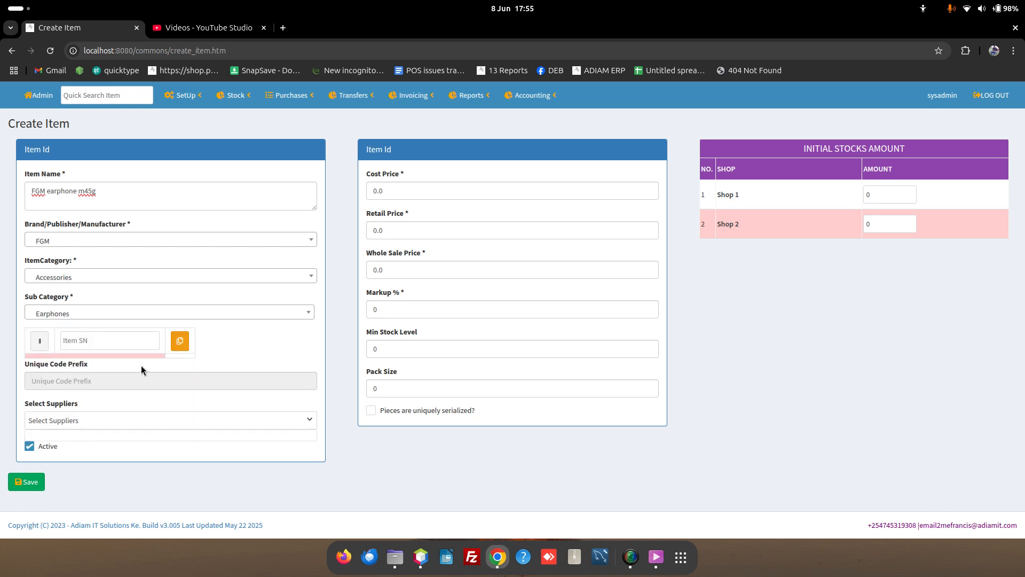
{"action": "left_click", "coordinate": [91, 336]}
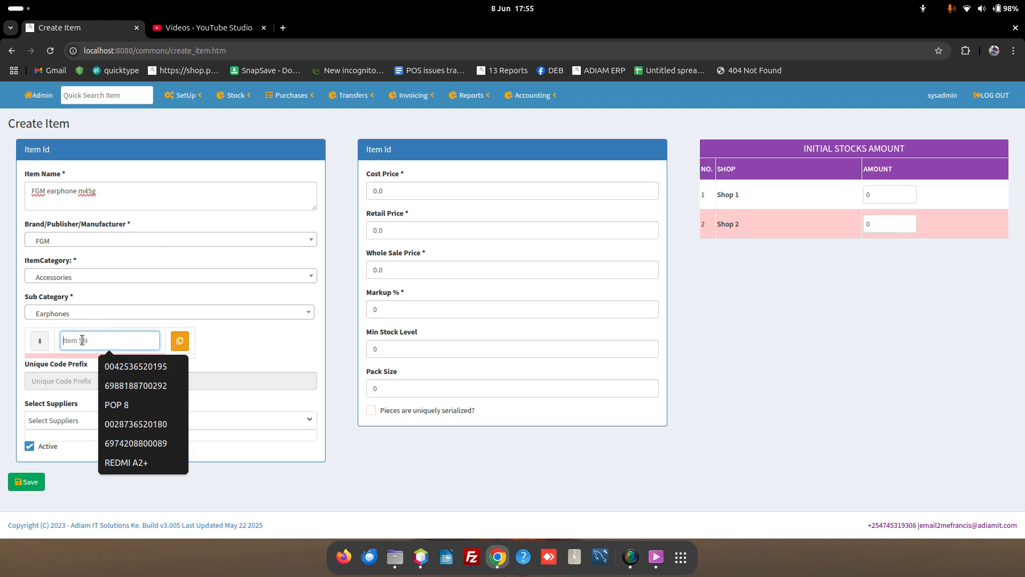
{"action": "left_click", "coordinate": [243, 350]}
{"action": "left_click", "coordinate": [95, 340]}
{"action": "left_click", "coordinate": [258, 343]}
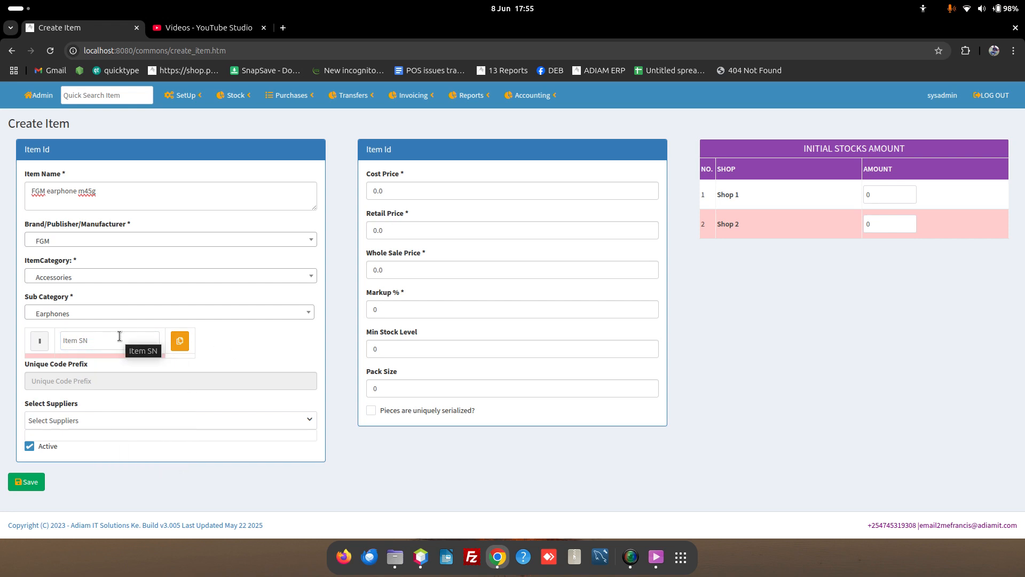
{"action": "left_click", "coordinate": [90, 342]}
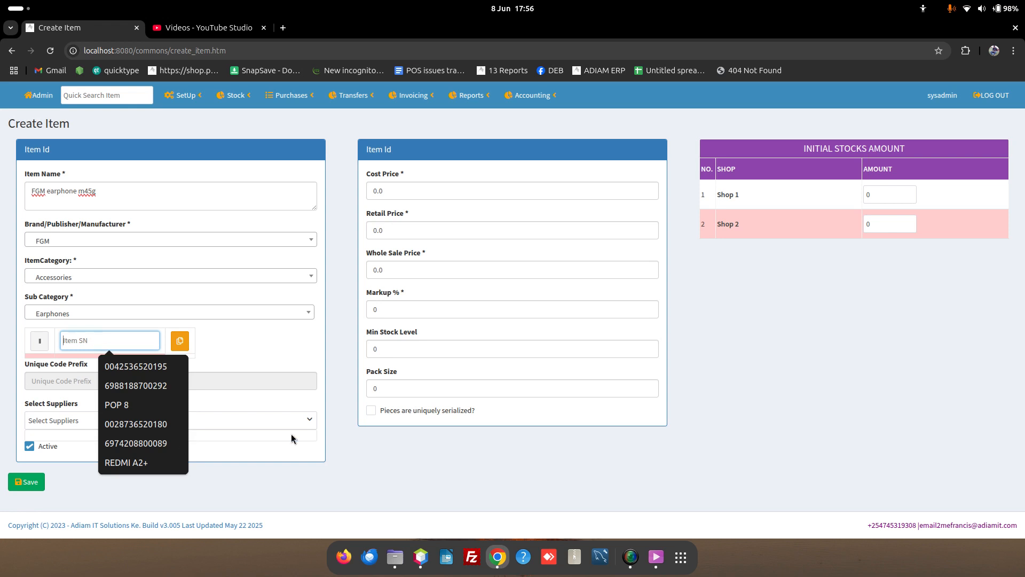
{"action": "left_click", "coordinate": [255, 363]}
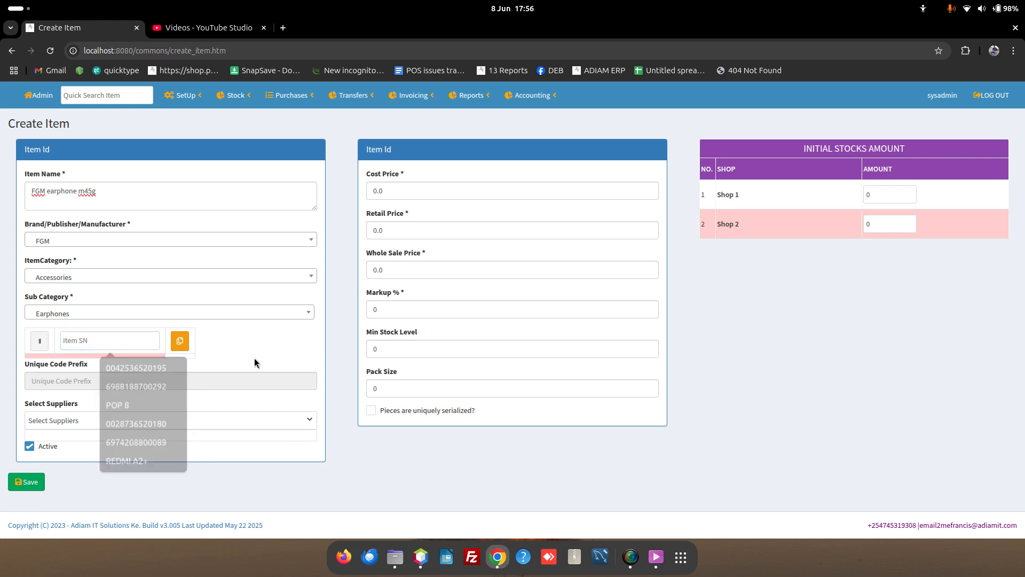
{"action": "left_click", "coordinate": [432, 186]}
{"action": "left_click", "coordinate": [409, 229]}
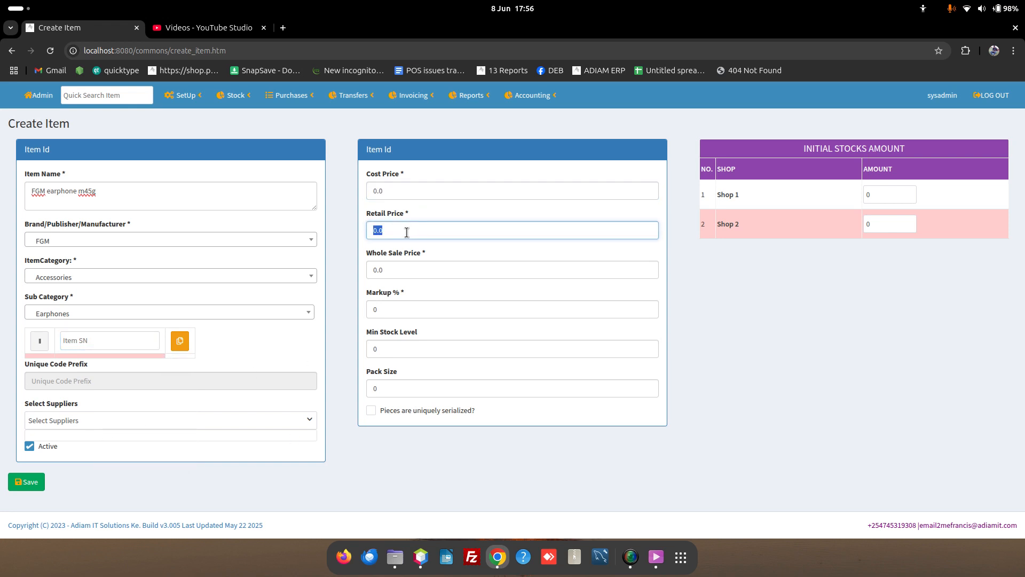
{"action": "left_click", "coordinate": [409, 277]}
{"action": "left_click", "coordinate": [390, 312]}
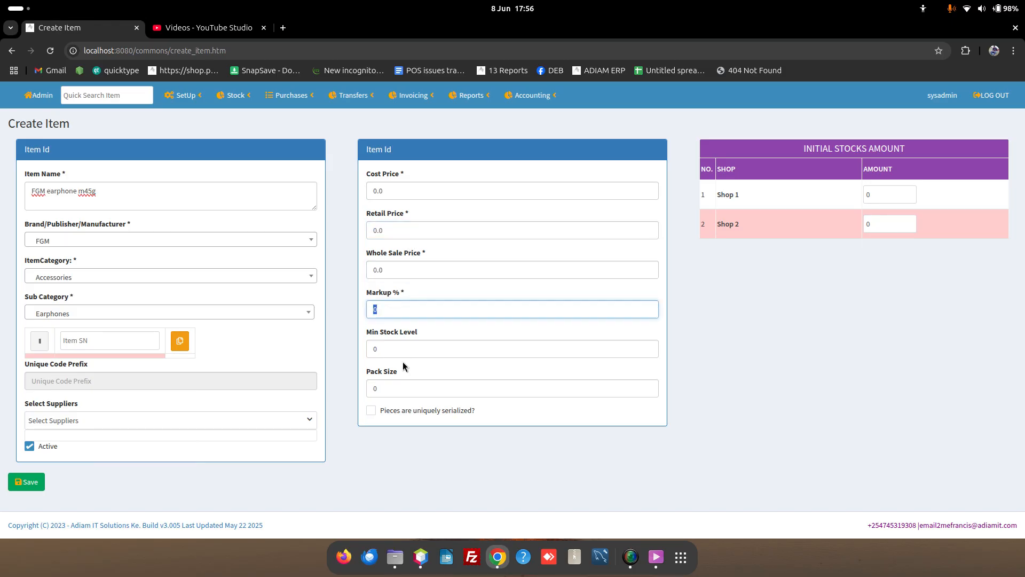
{"action": "left_click", "coordinate": [391, 393]}
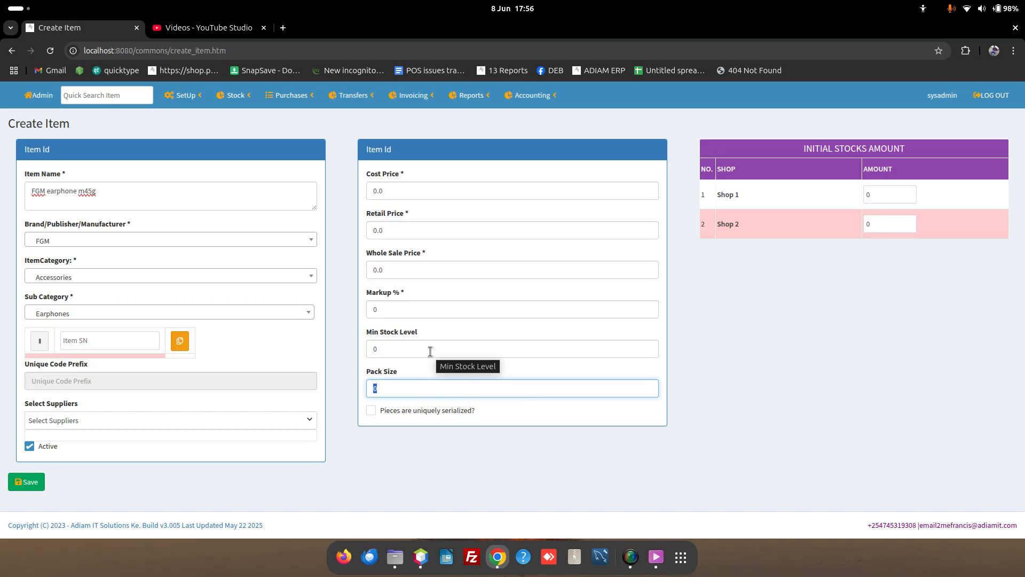
{"action": "left_click", "coordinate": [803, 149]}
{"action": "left_click_drag", "start_coordinate": [803, 150], "coordinate": [927, 159]}
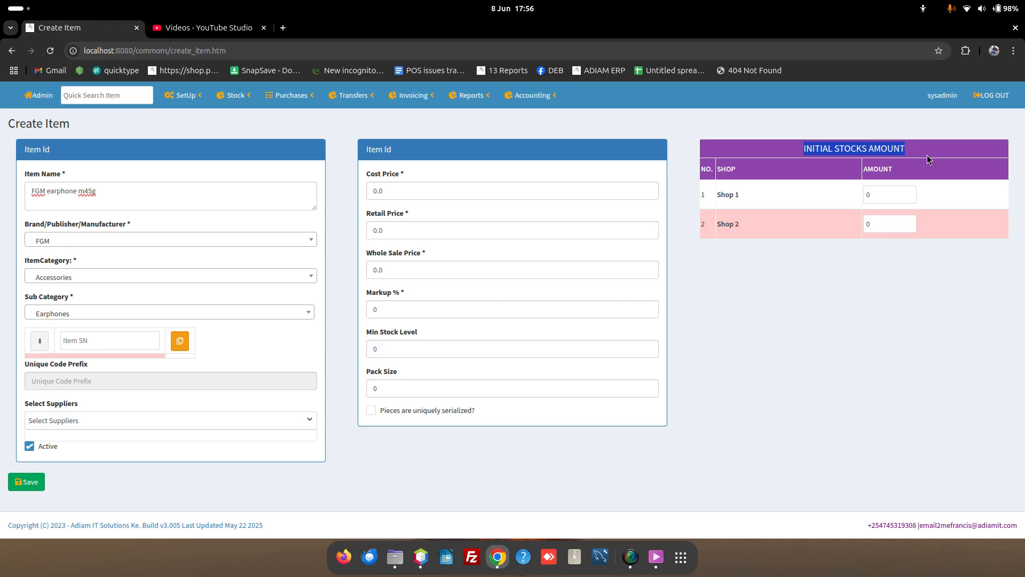
{"action": "triple_click", "coordinate": [87, 191]}
{"action": "left_click", "coordinate": [78, 190]}
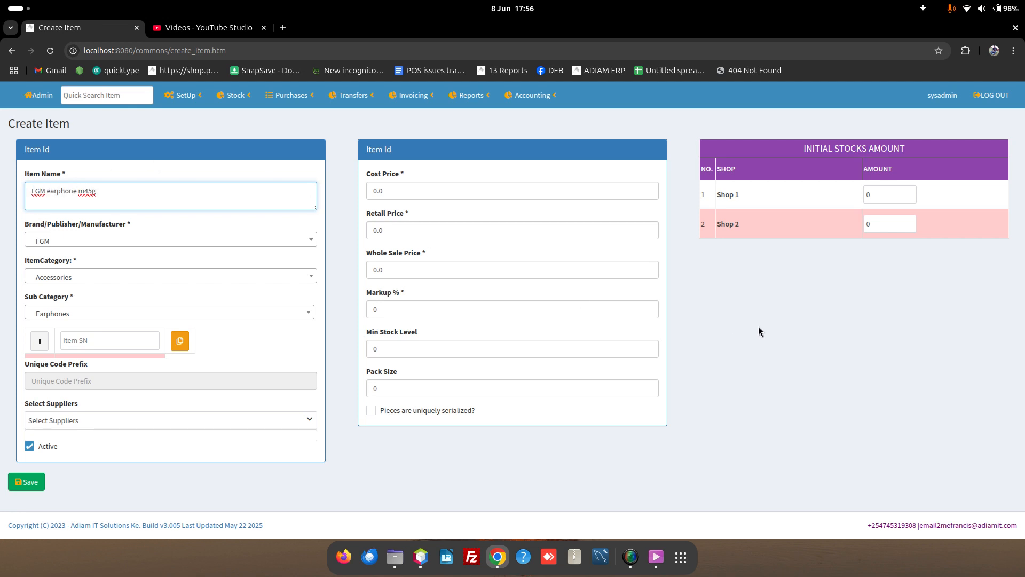
Step: Enter initial stock 3 for Shop 1, leave serialization off, and save the item
{"action": "left_click", "coordinate": [900, 197]}
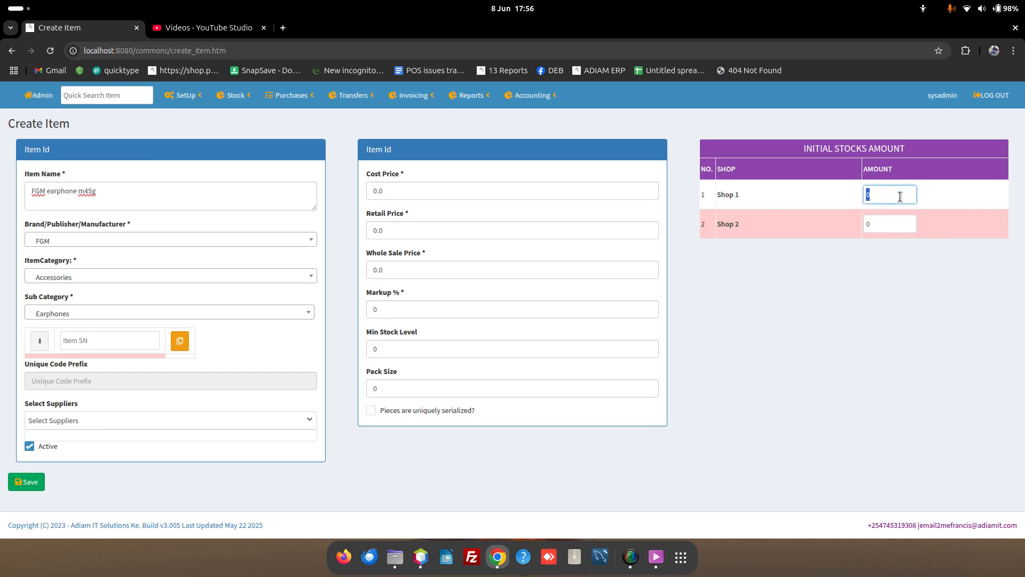
{"action": "type", "text": "3"}
{"action": "left_click", "coordinate": [370, 411]}
{"action": "left_click_drag", "start_coordinate": [496, 415], "coordinate": [379, 418]}
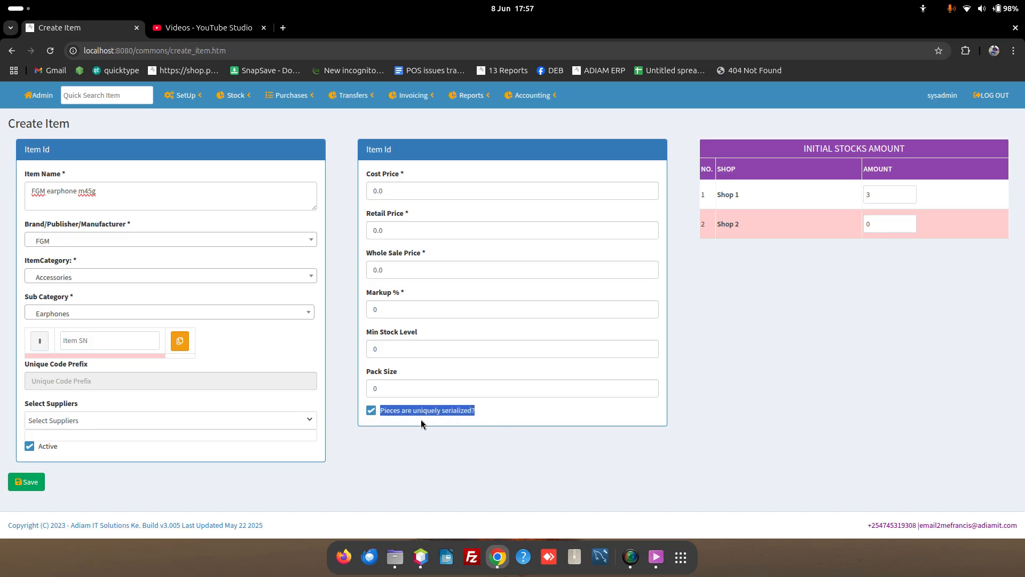
{"action": "left_click", "coordinate": [492, 412]}
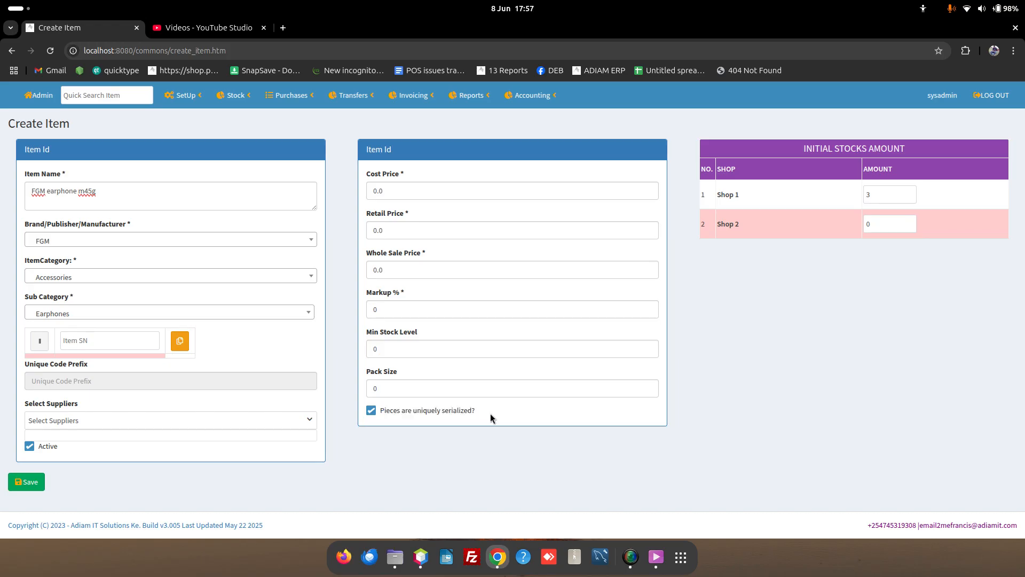
{"action": "left_click", "coordinate": [372, 410]}
{"action": "left_click_drag", "start_coordinate": [484, 419], "coordinate": [381, 415]}
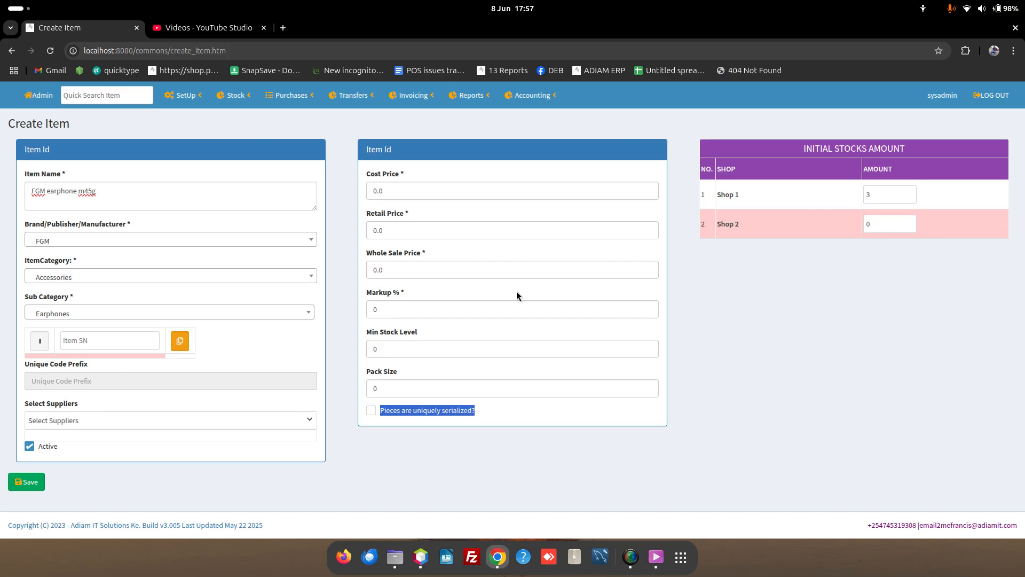
{"action": "left_click", "coordinate": [833, 267]}
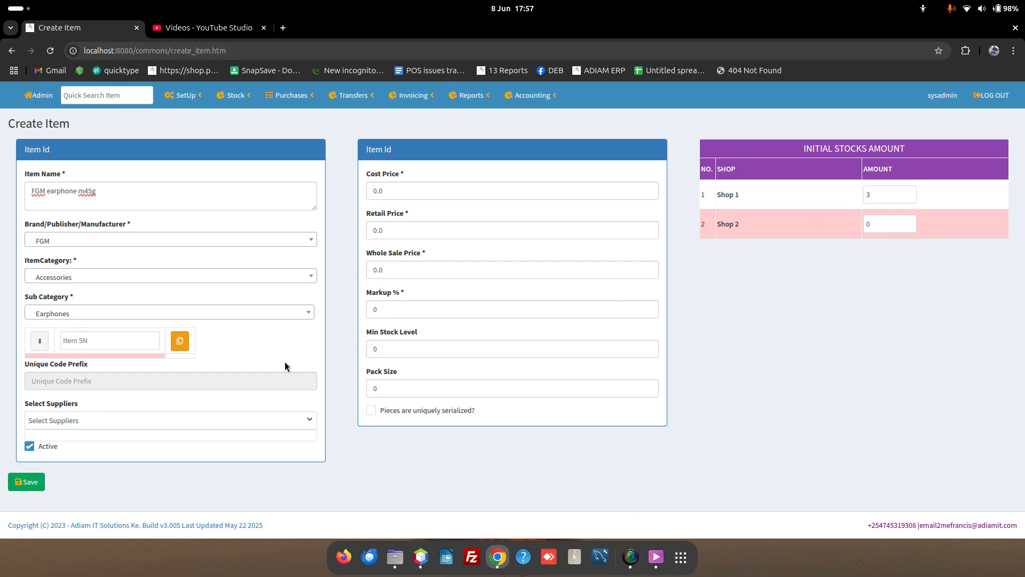
{"action": "left_click", "coordinate": [41, 477]}
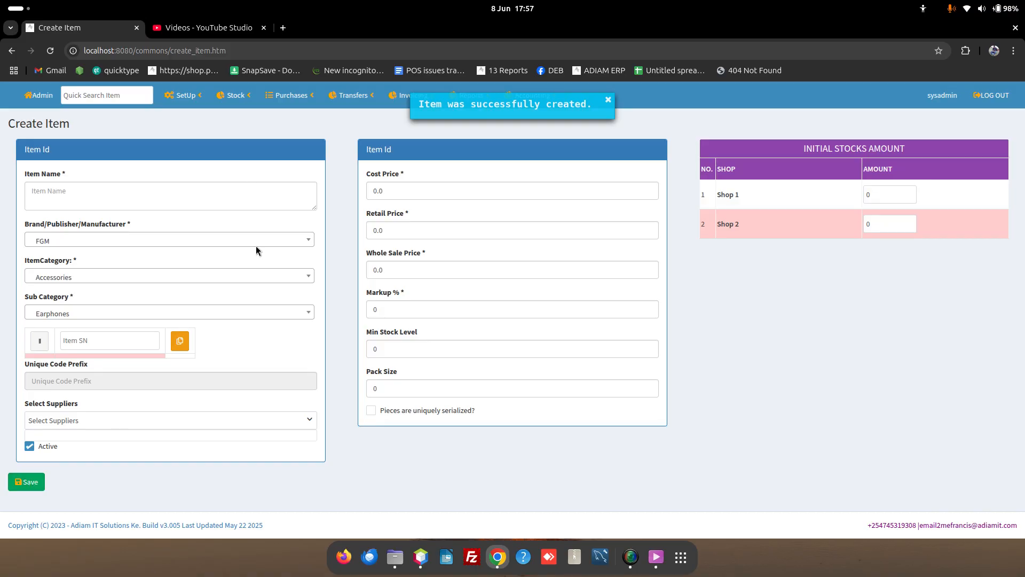
{"action": "left_click", "coordinate": [235, 95]}
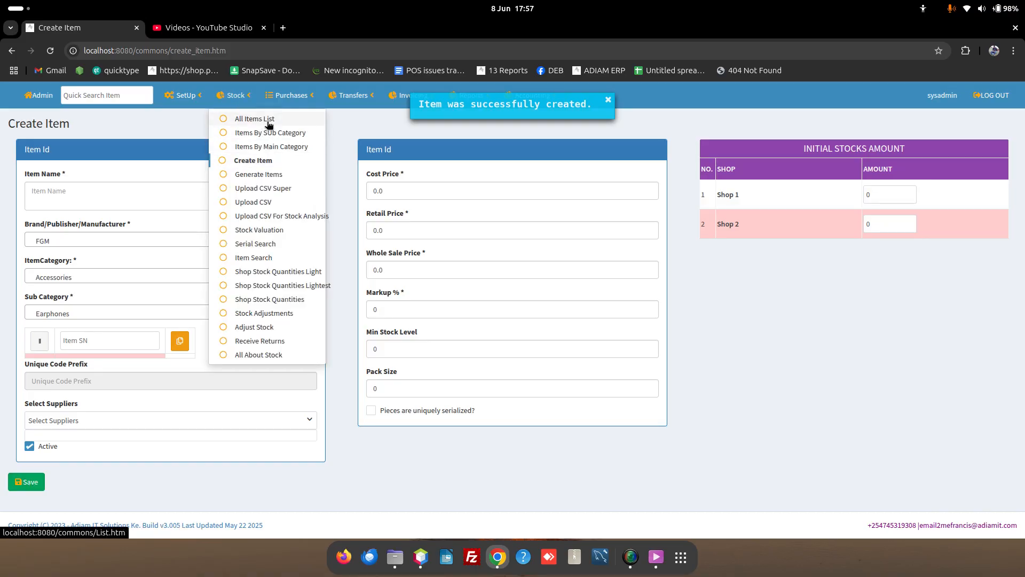
Step: Open the All Items List and switch the filter from All Archived back to All Active
{"action": "left_click", "coordinate": [269, 125]}
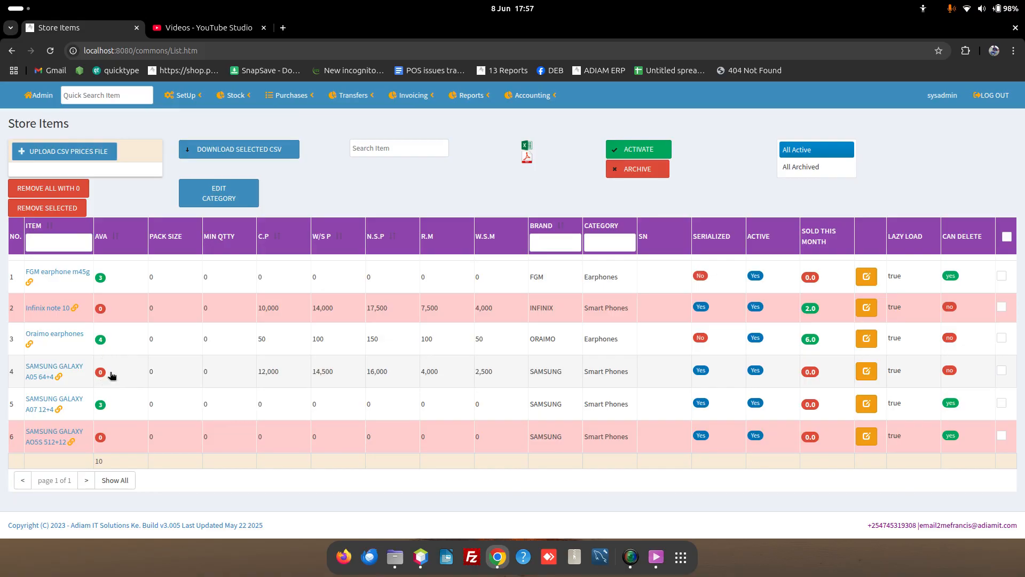
{"action": "left_click", "coordinate": [816, 167]}
{"action": "left_click", "coordinate": [816, 149]}
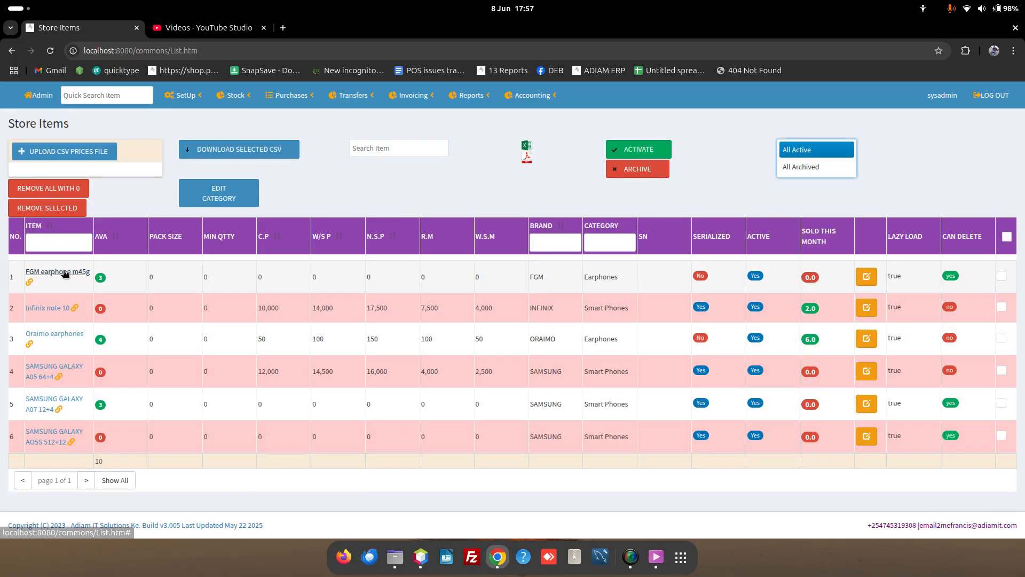
{"action": "left_click", "coordinate": [115, 95]}
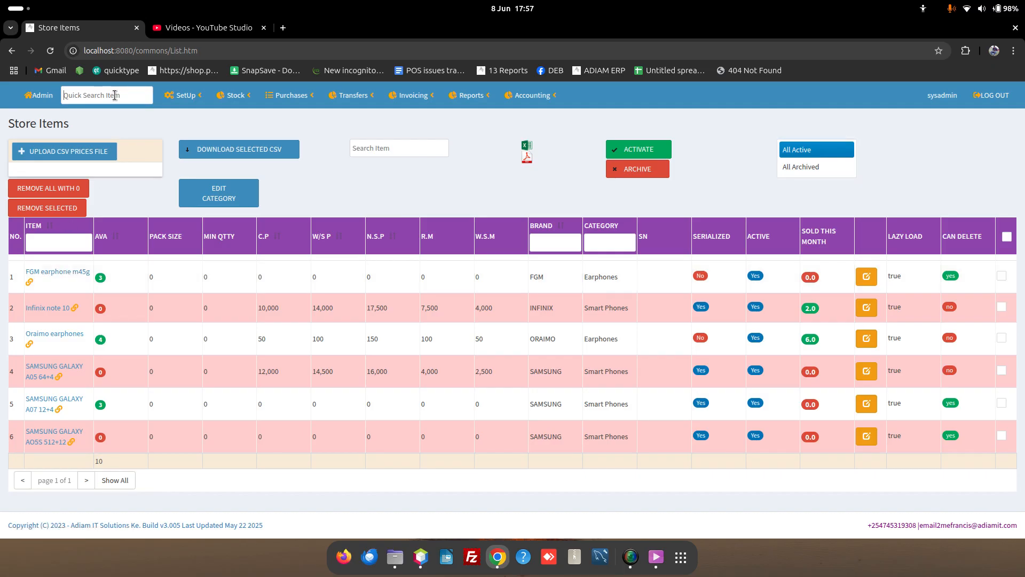
Step: Quick-search 'f' and open the FGM earphone m45g detail page
{"action": "type", "text": "f"}
{"action": "left_click", "coordinate": [205, 128]}
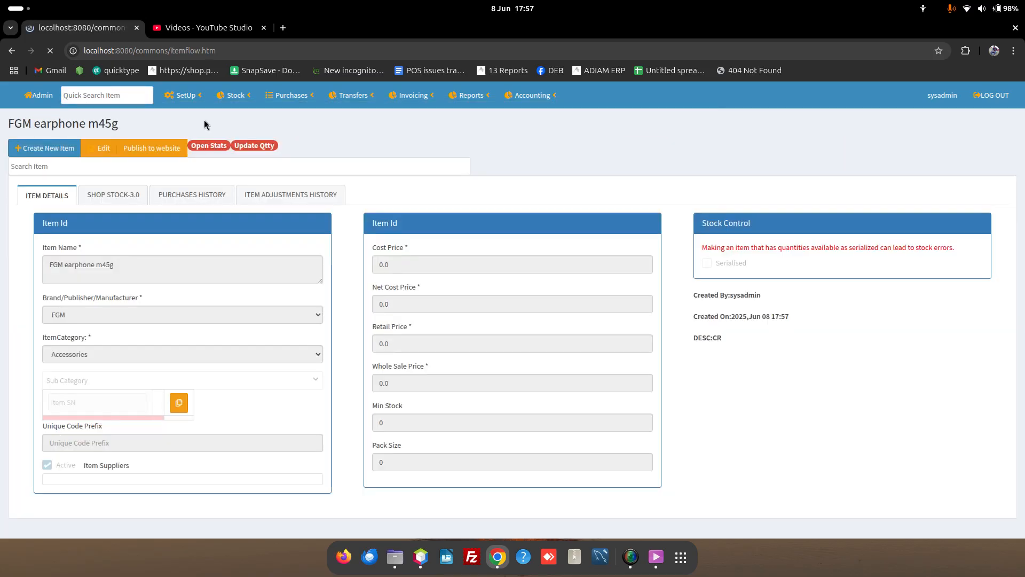